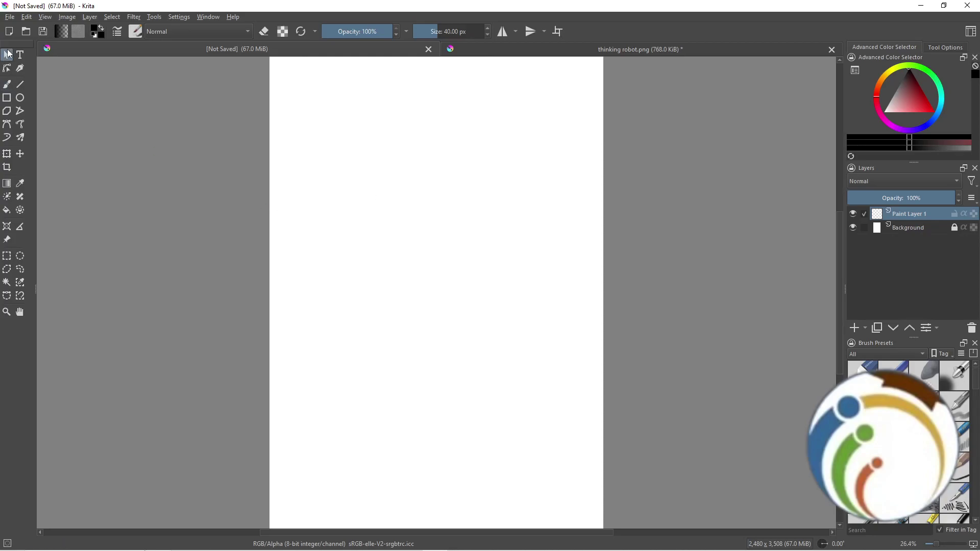
Switch to the Select Shapes tool in the toolbox
left_click(8, 54)
Select 'thinking robot' in the File > Open dialog, then cancel without opening
left_click(9, 16)
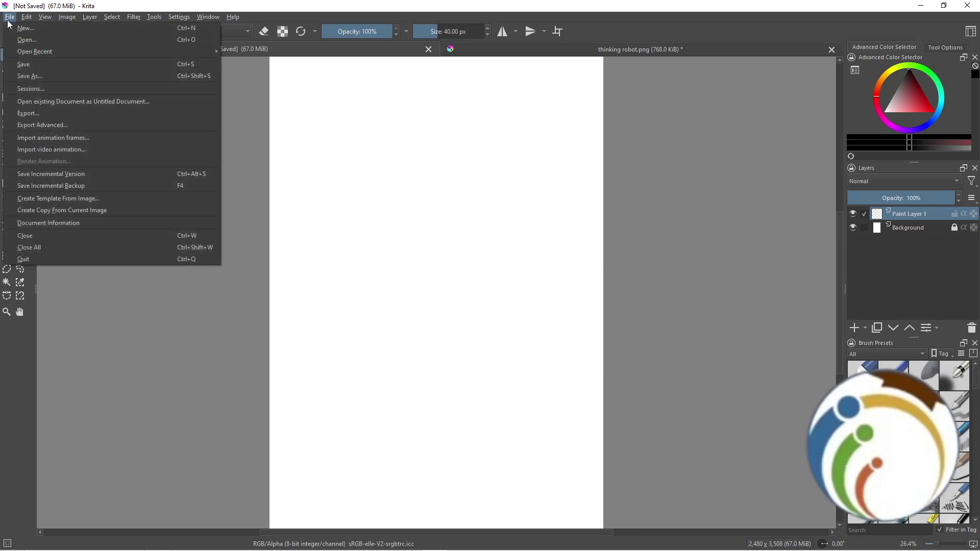
left_click(26, 39)
mouse_move(484, 117)
left_mouse_down()
mouse_move(205, 117)
mouse_move(354, 129)
left_mouse_up()
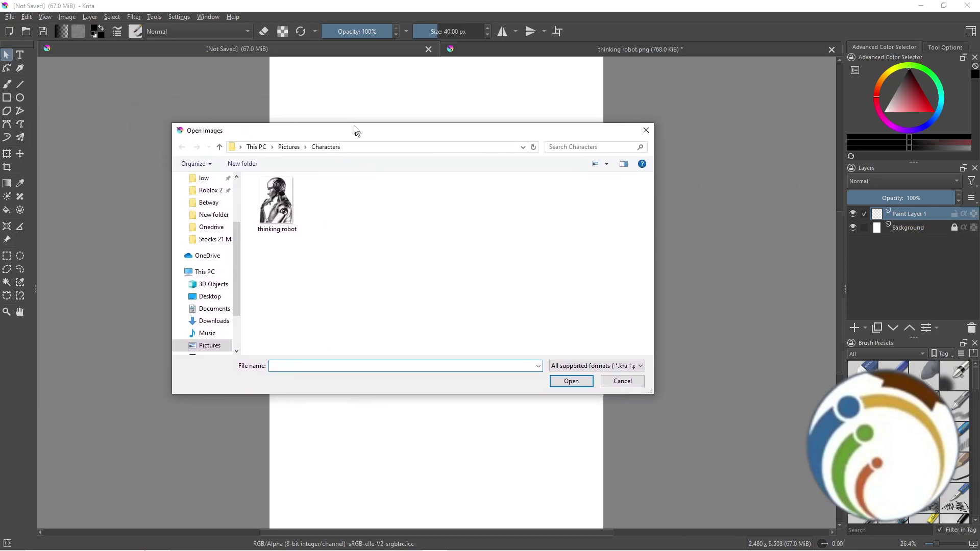
left_click(276, 201)
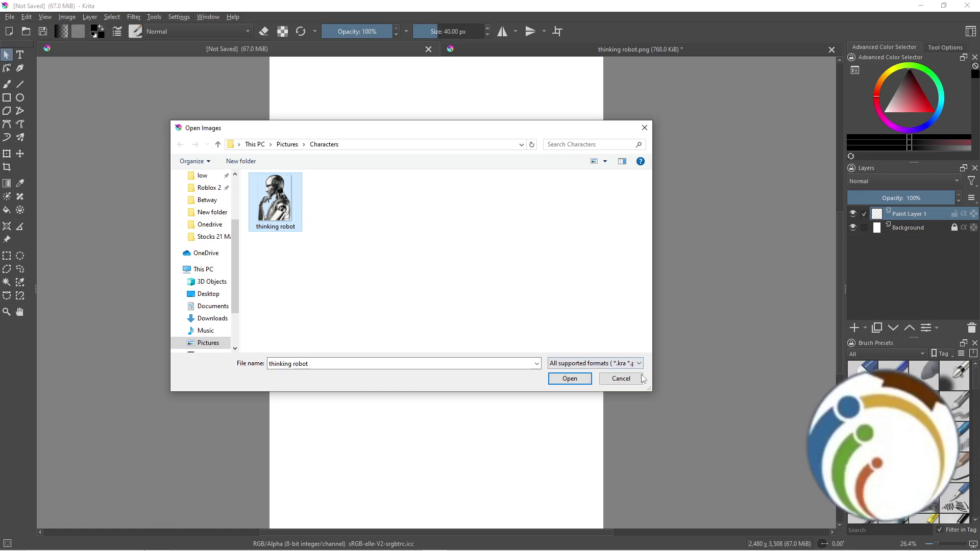
left_click(622, 379)
Switch to the thinking robot.png document and show the Image menu
left_click(610, 51)
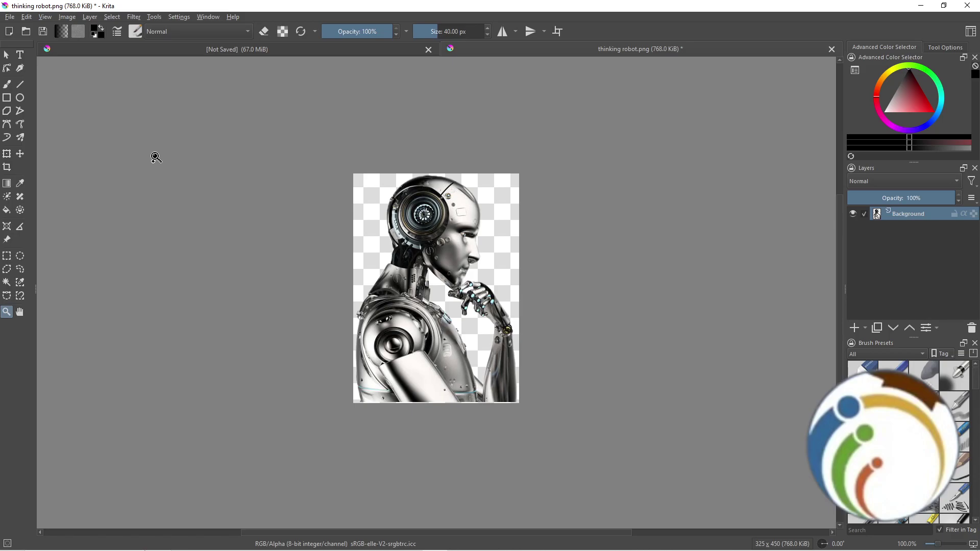
left_click(67, 17)
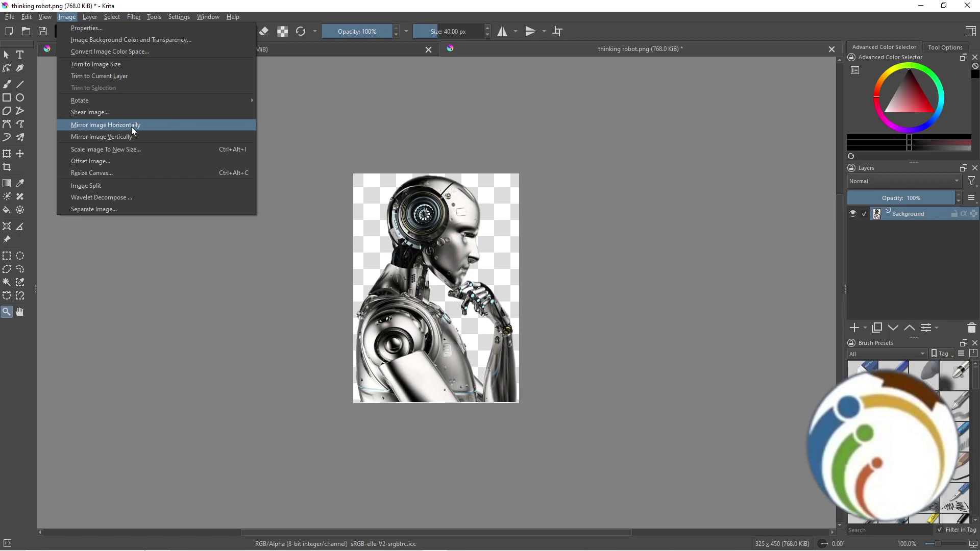
left_click(131, 127)
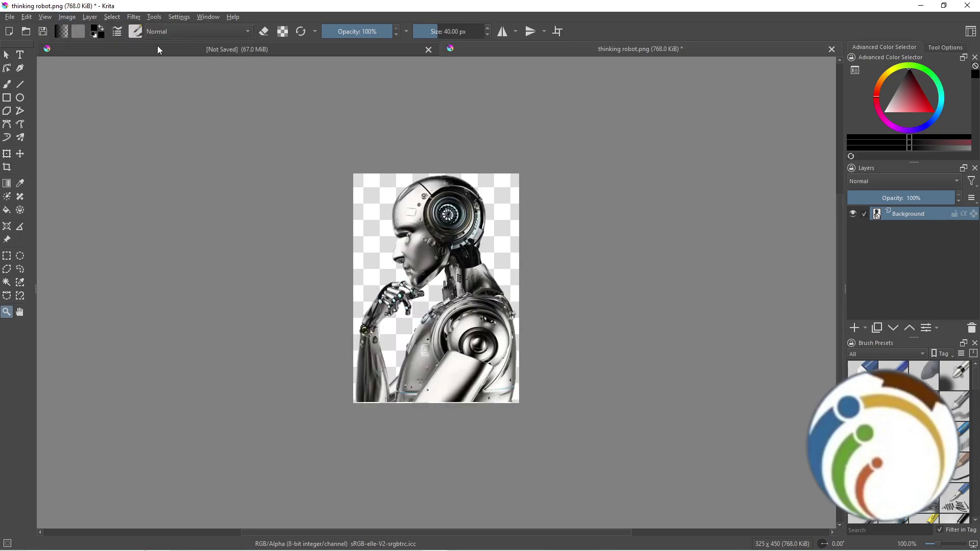
left_click(67, 17)
left_click(105, 125)
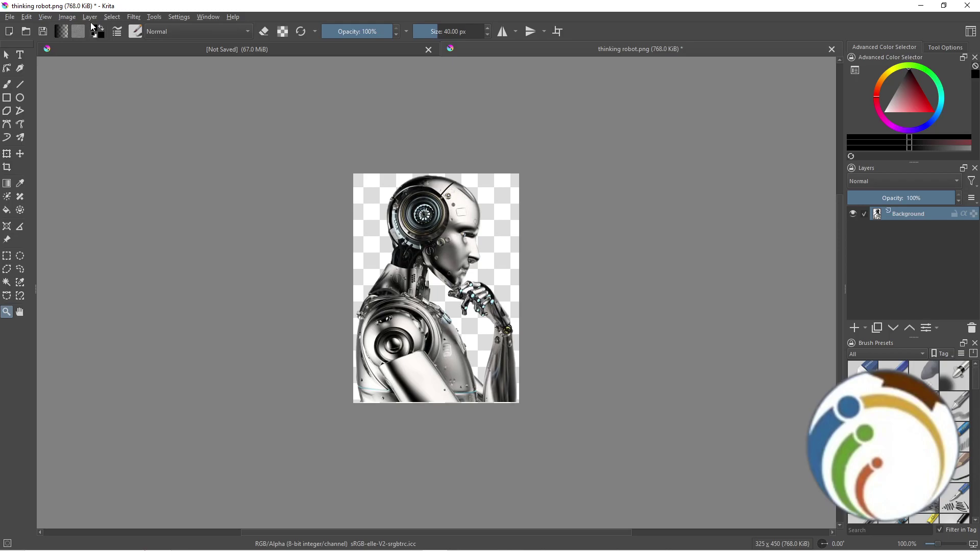
left_click(68, 17)
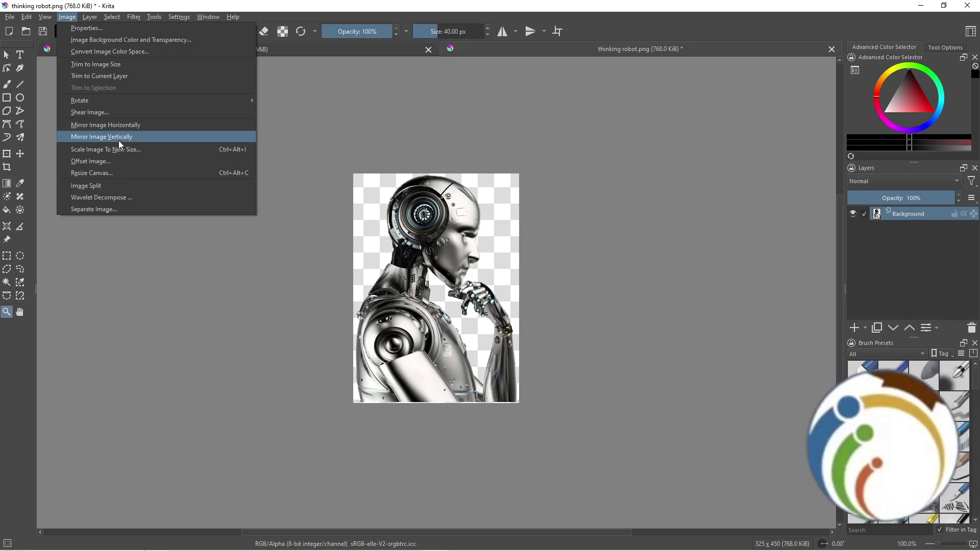
Apply Mirror Image Vertically twice so the robot ends upright
left_click(118, 139)
left_click(67, 16)
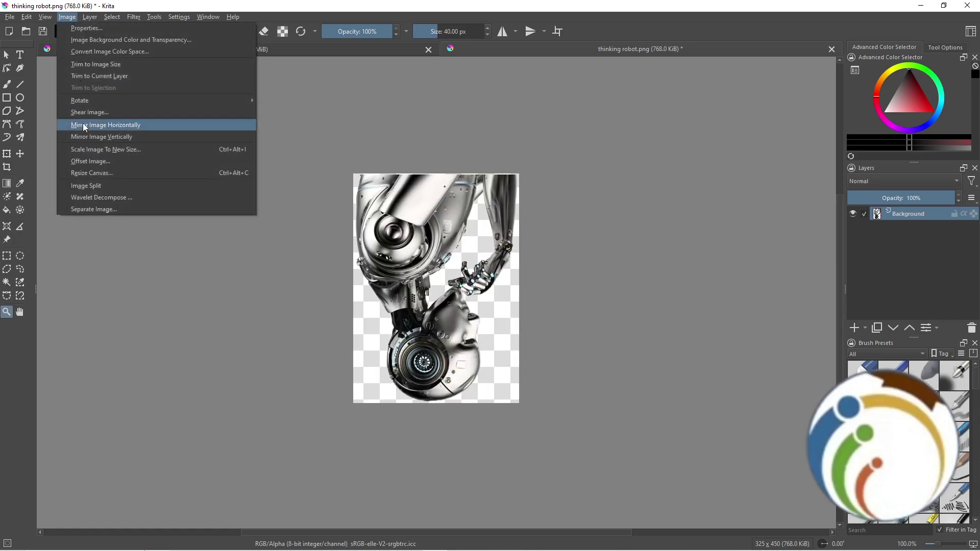
left_click(83, 141)
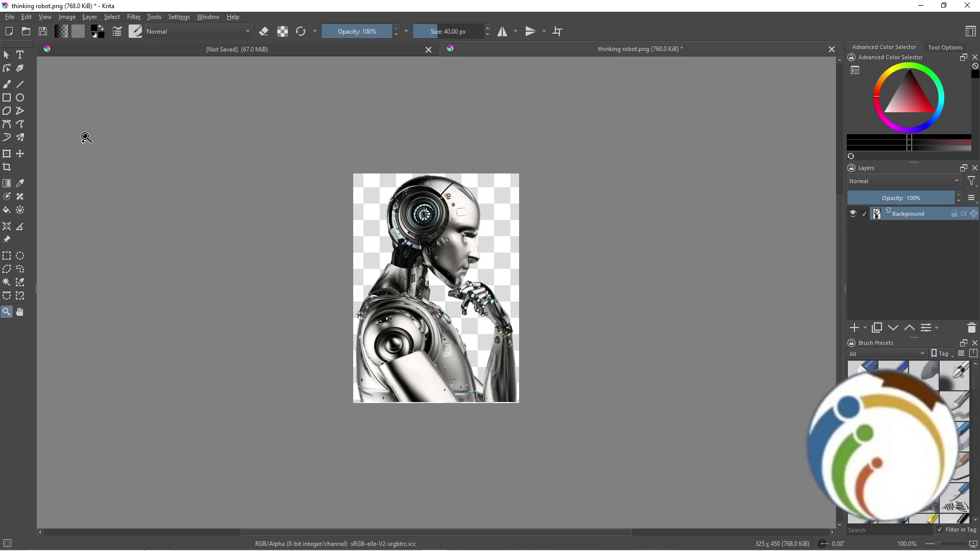